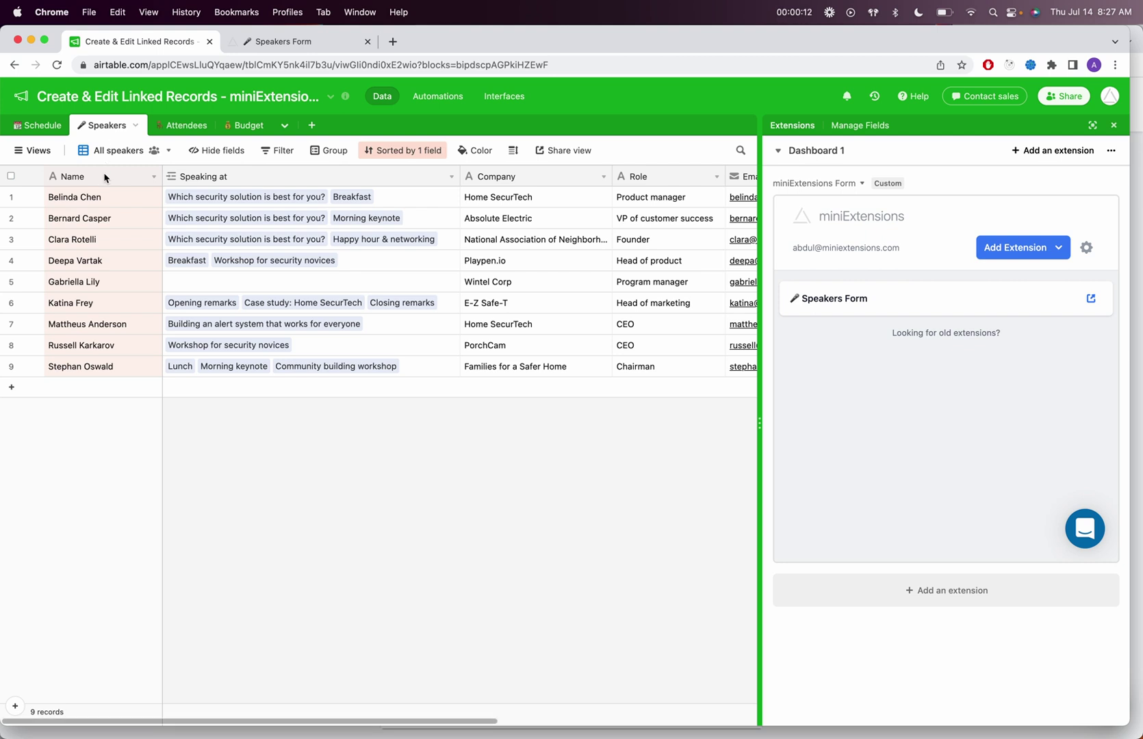
- In the live Speakers Form, pick Afternoon keynote and Breakfast as Speaking at sessions
left_click(220, 181)
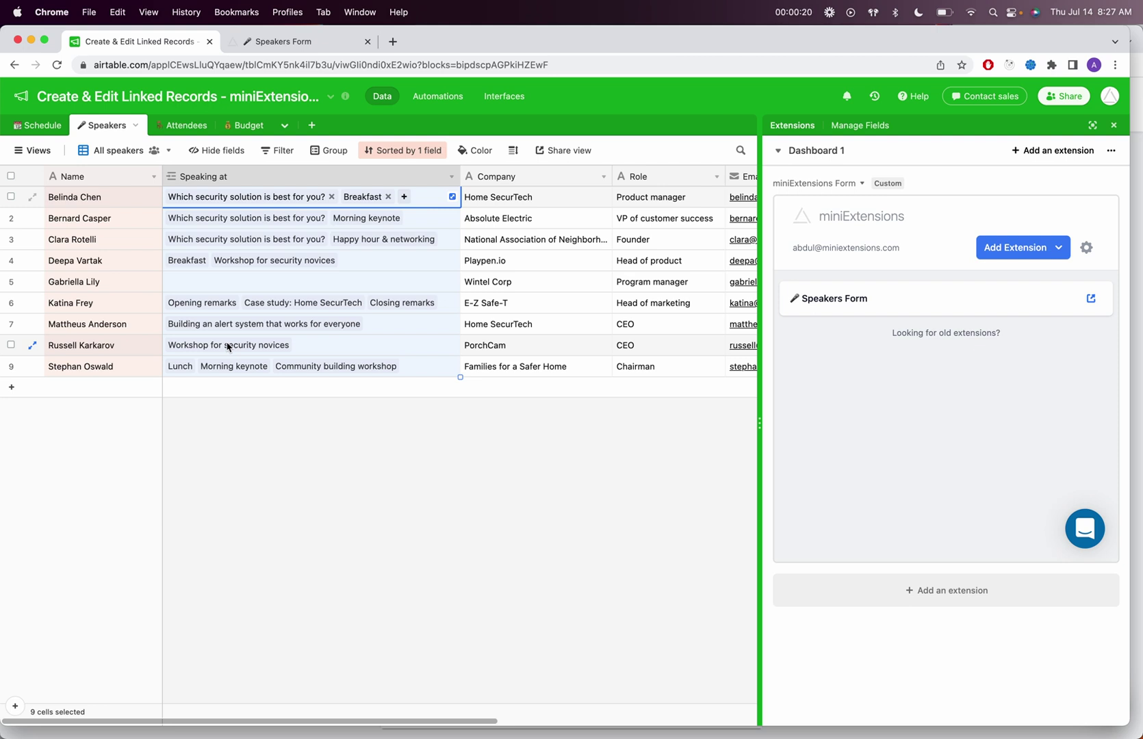
left_click(309, 42)
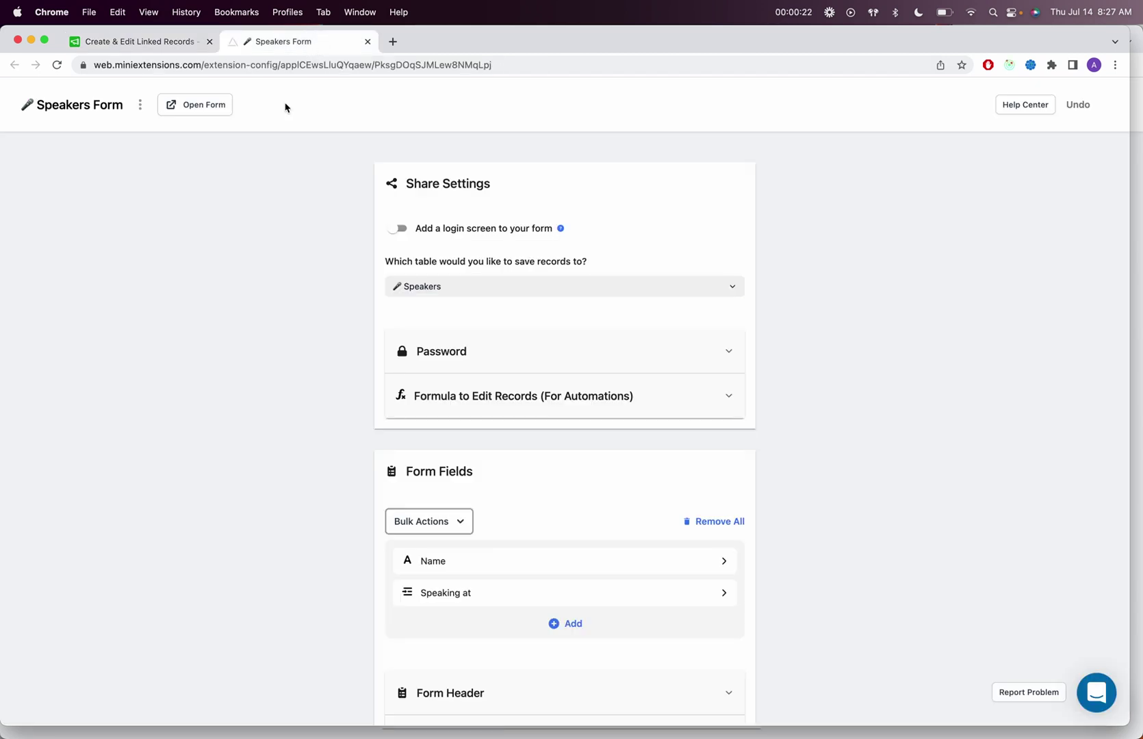
left_click(225, 112)
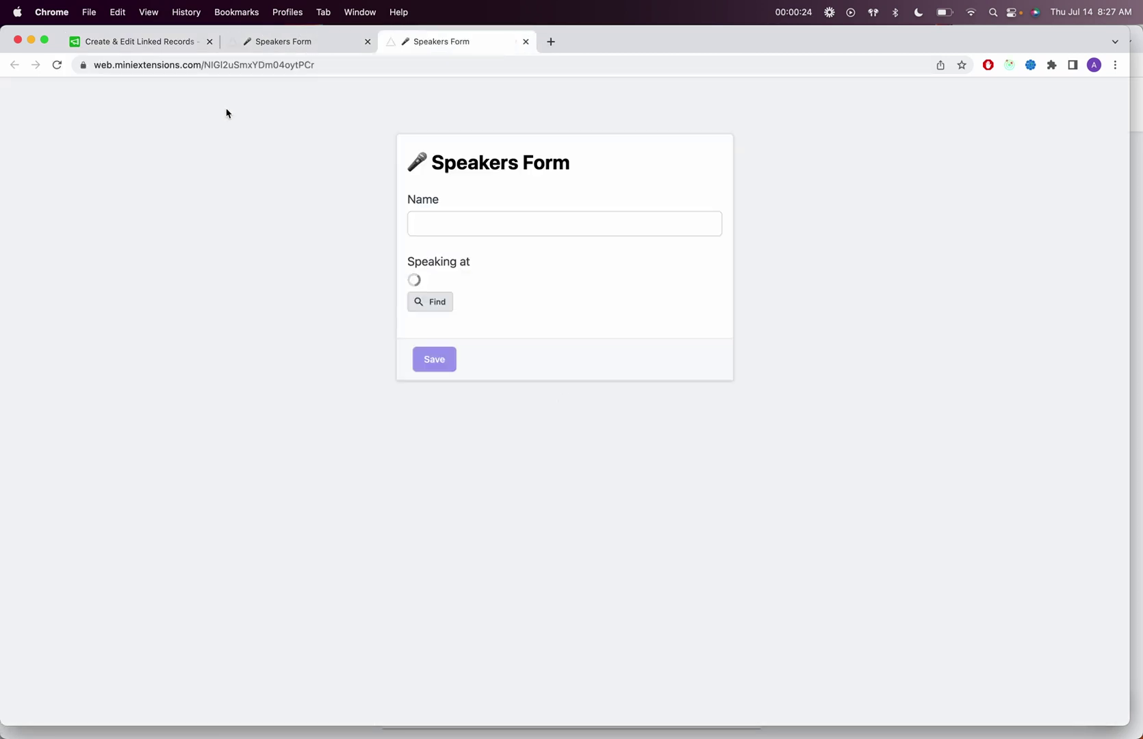
left_click(434, 284)
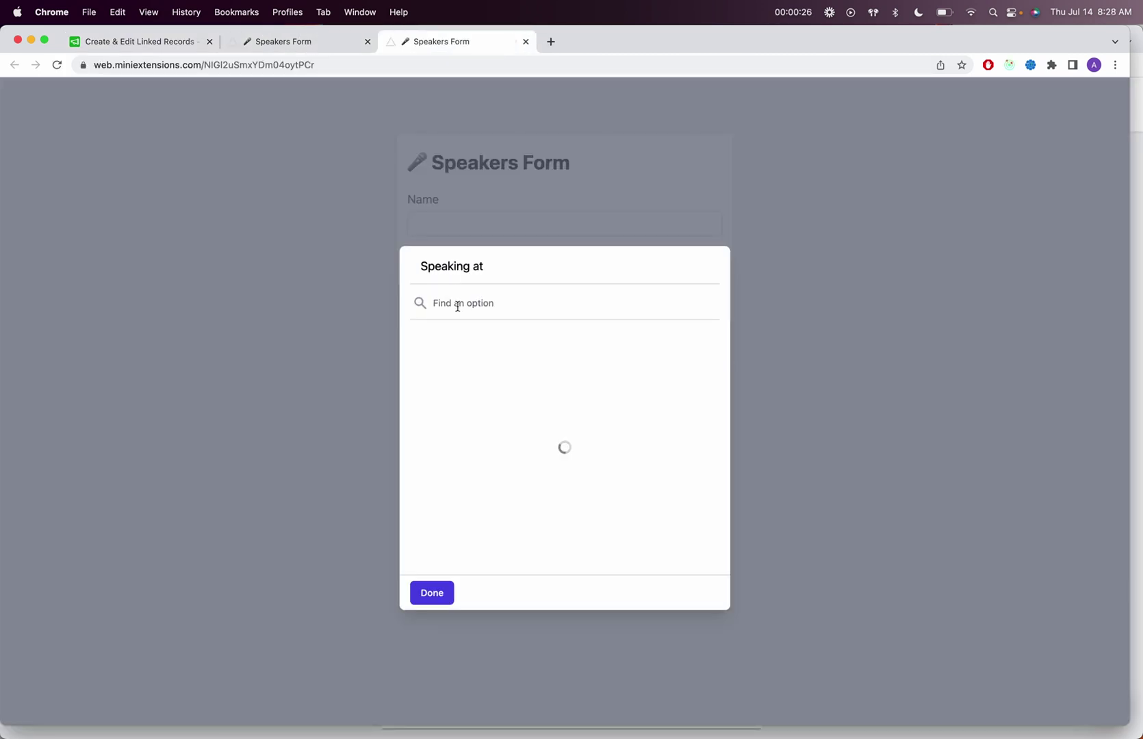
left_click(485, 347)
left_click(485, 381)
left_click(348, 376)
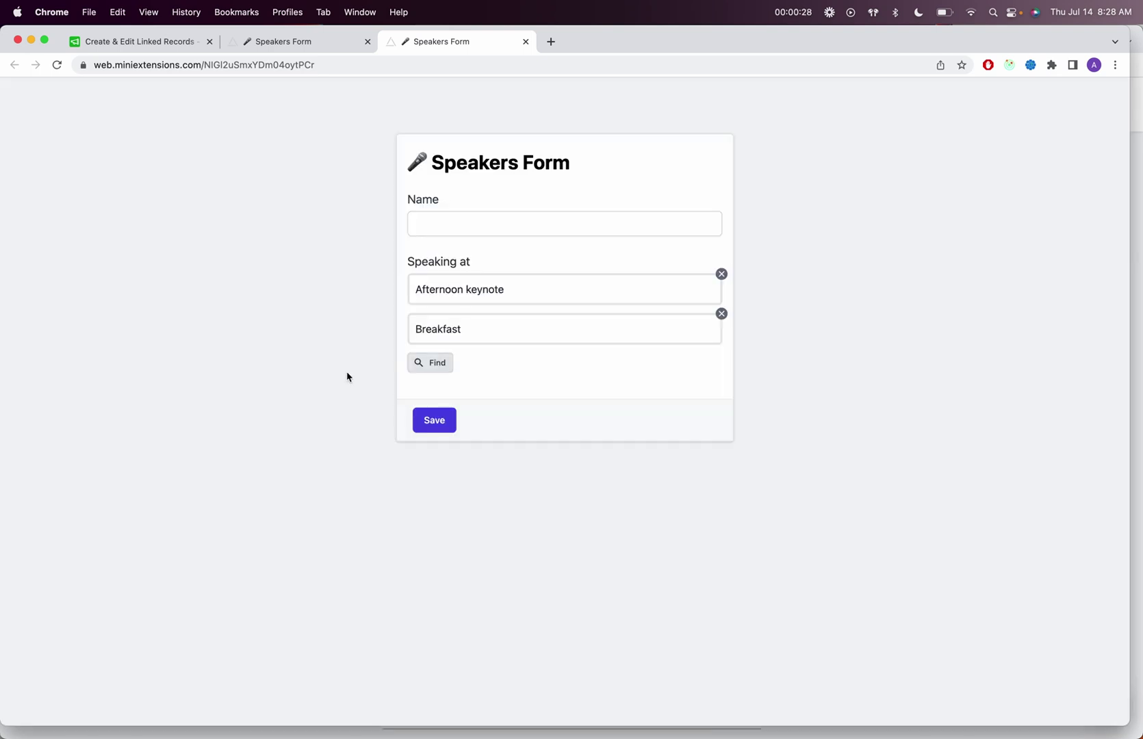
- Let form users edit and create linked records in the Speaking at field settings
left_click(341, 47)
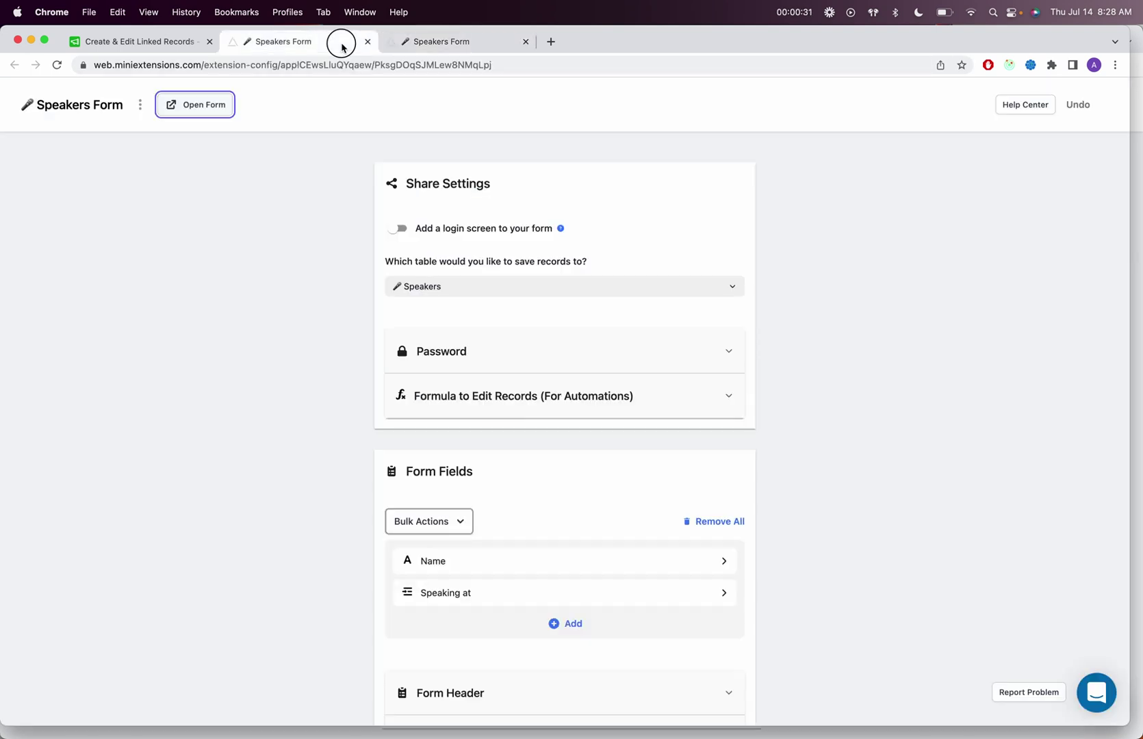
left_click(502, 591)
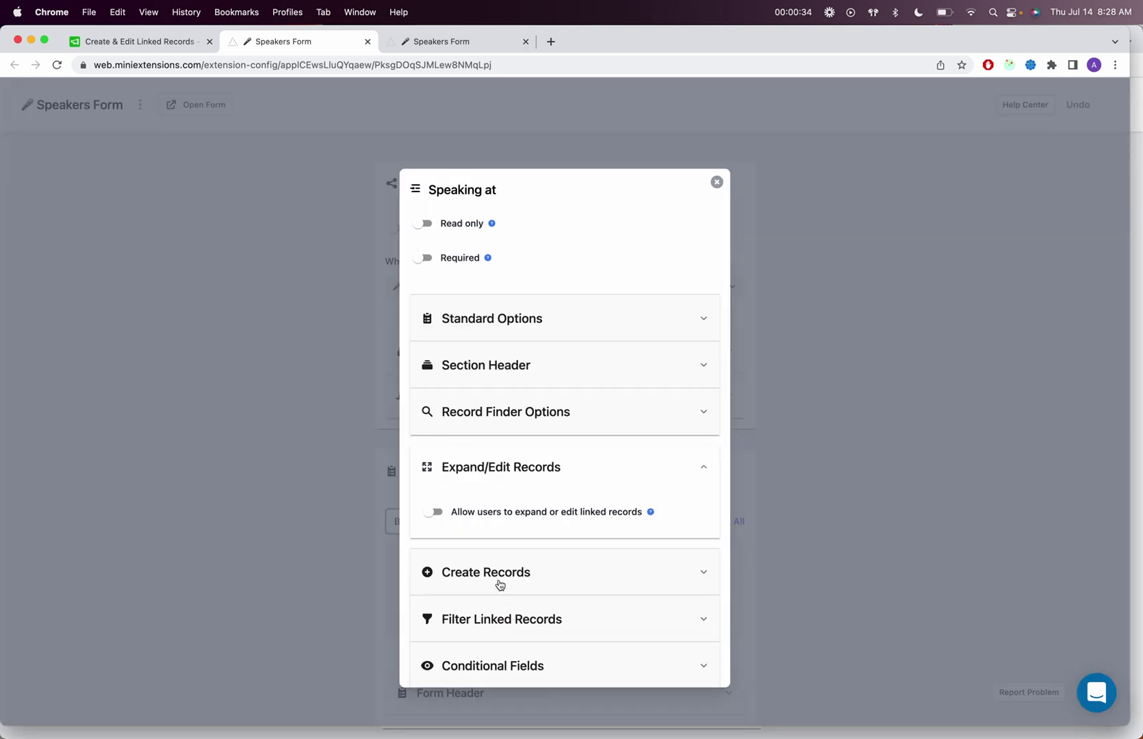
left_click(438, 513)
scroll(437, 516, "down", 2)
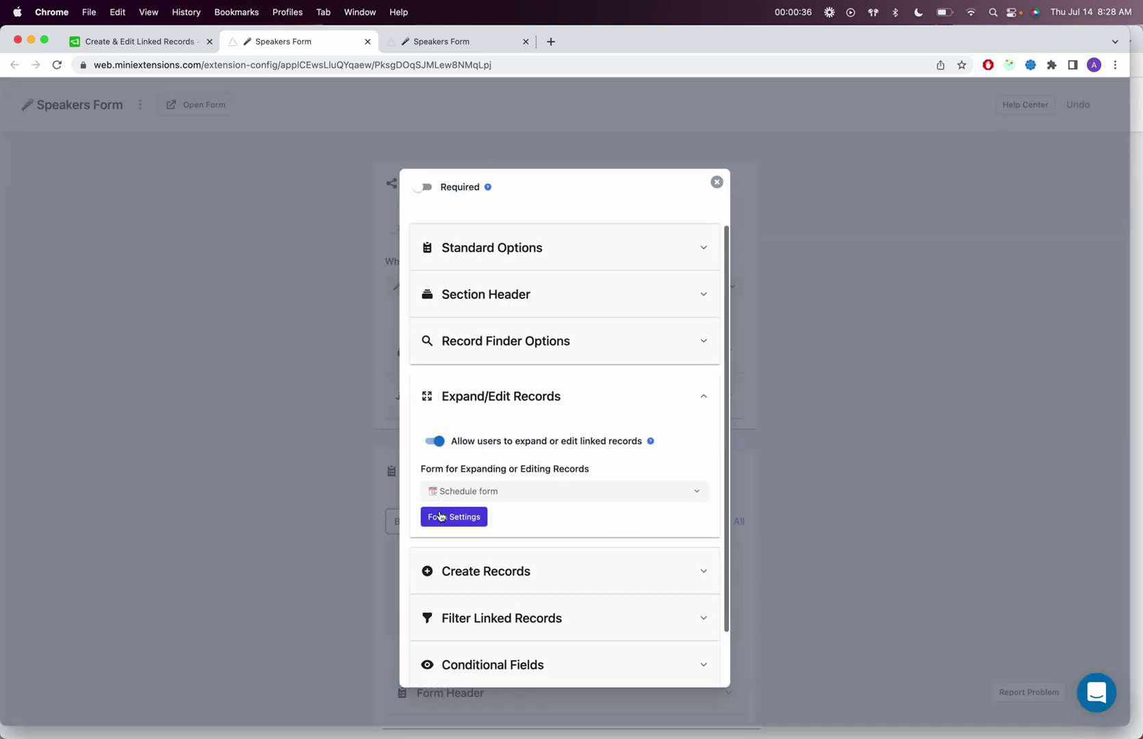
left_click(453, 581)
left_click(435, 492)
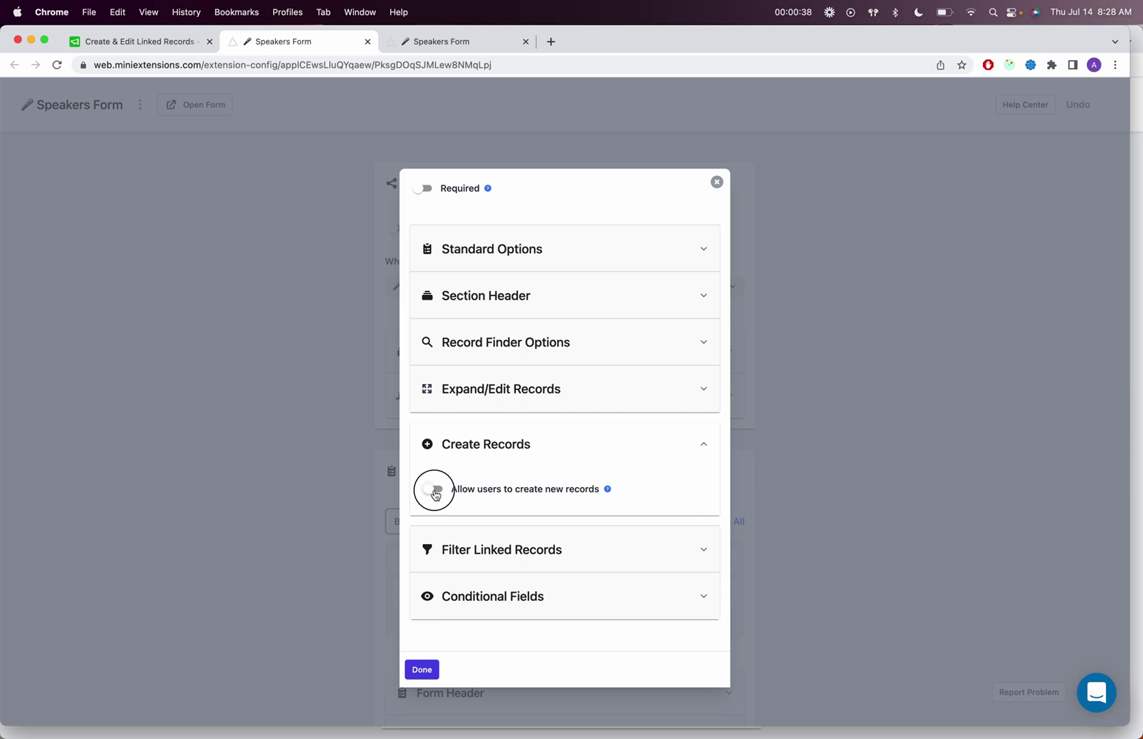
left_click(284, 467)
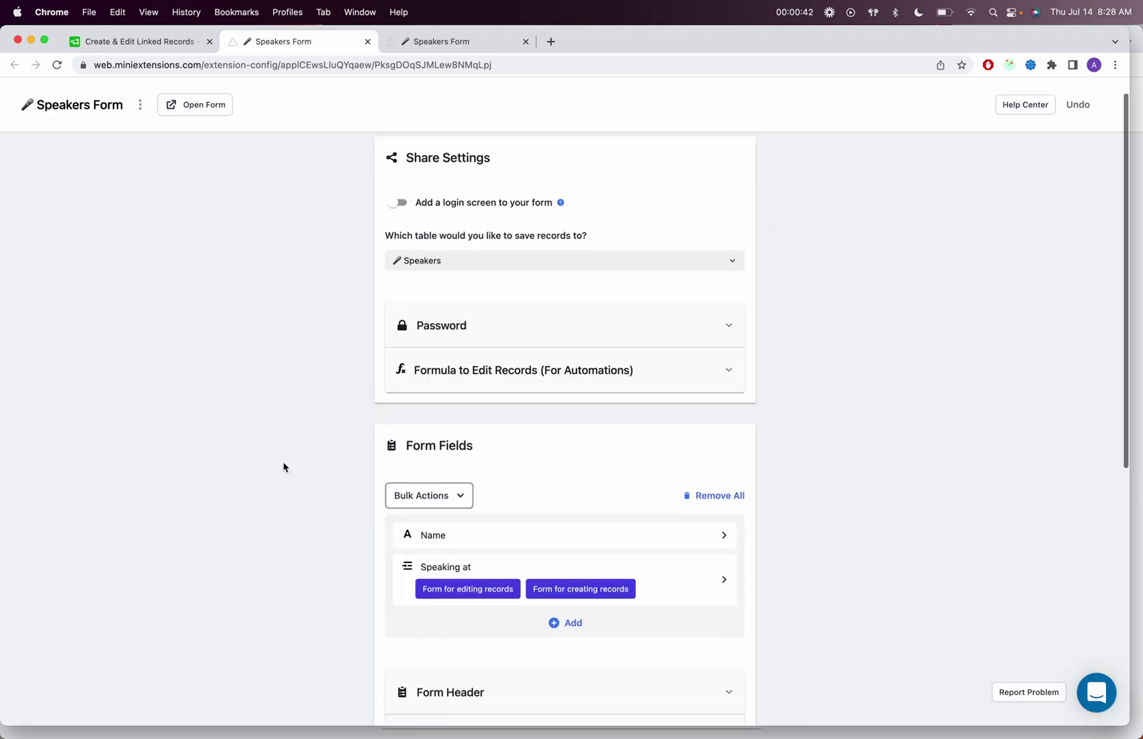
- Reload the form and add a Keynote Presentation session starting 7/15/2022 6:00am
left_click(451, 44)
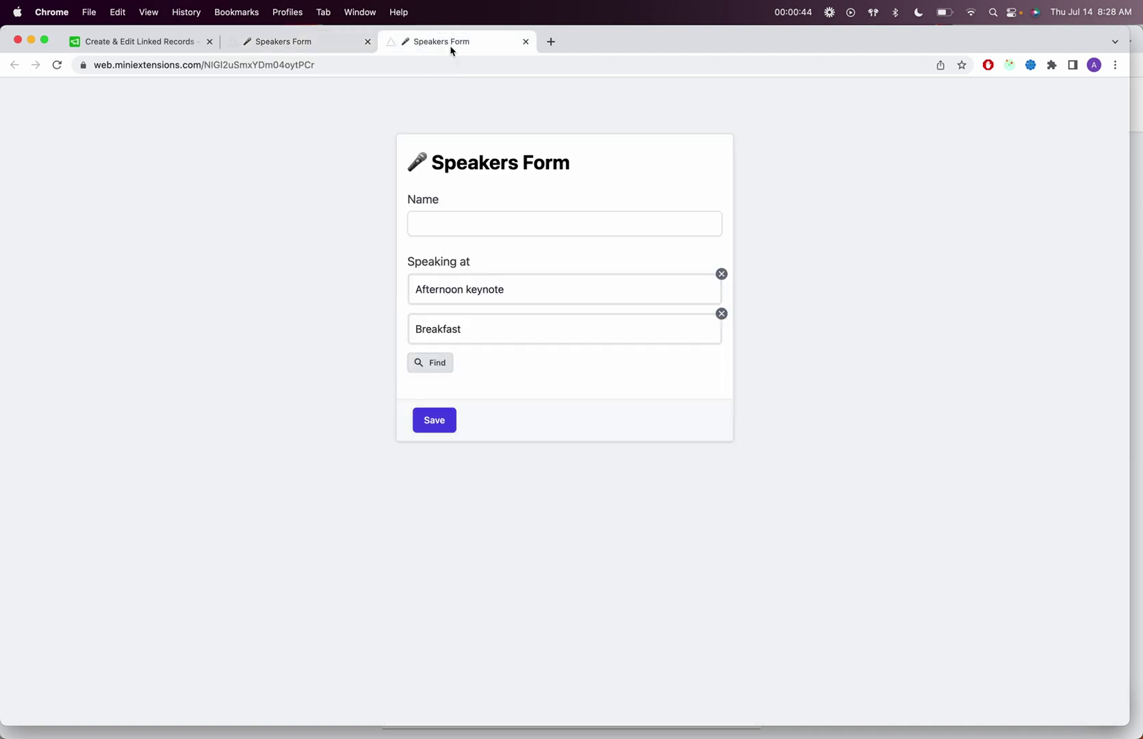
key("super+r")
key("Return")
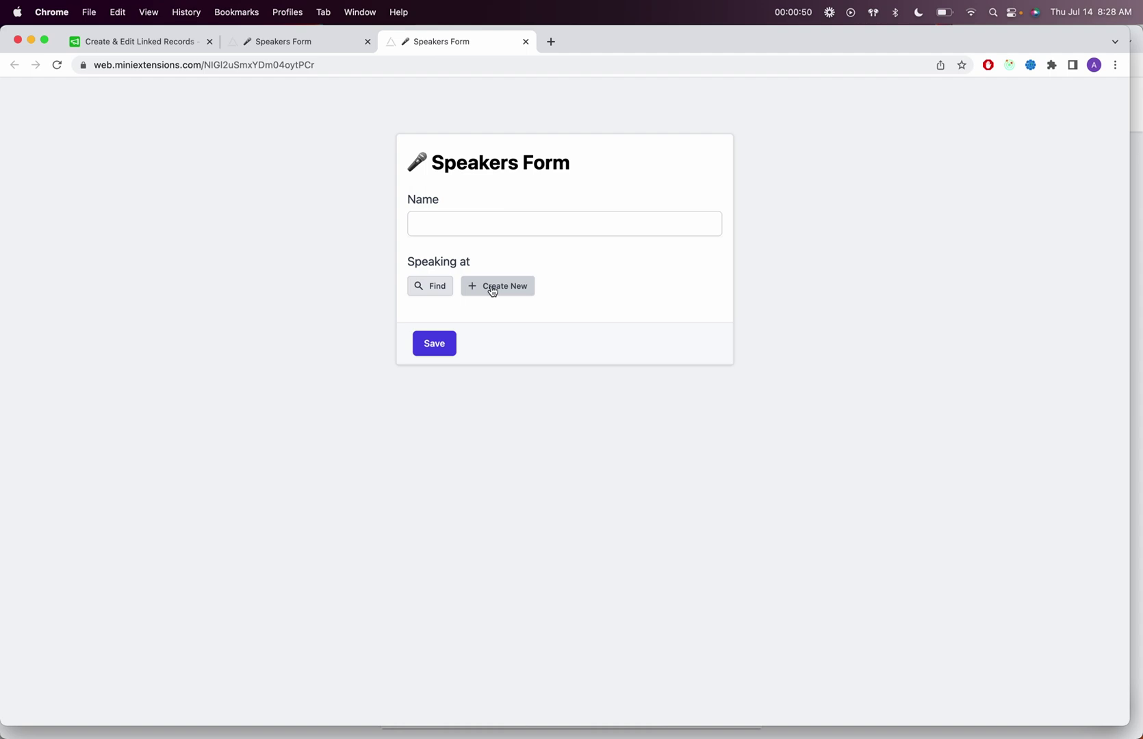
left_click(492, 288)
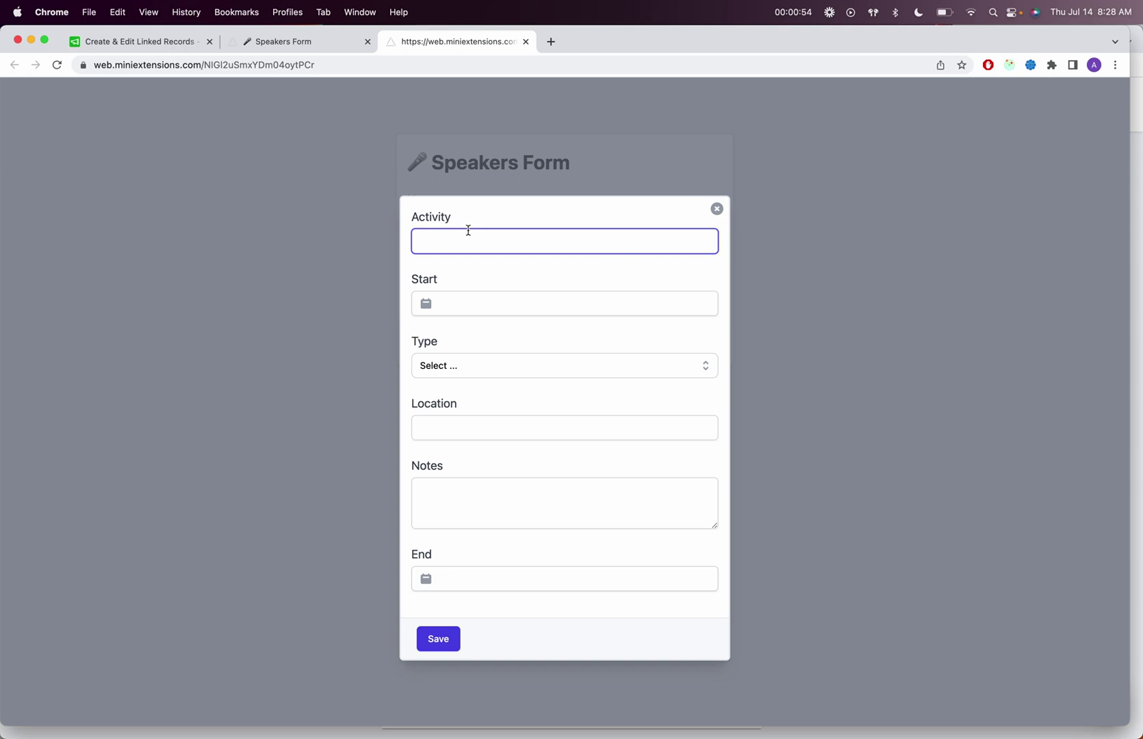
type("Presentation")
left_click(484, 302)
left_click(538, 429)
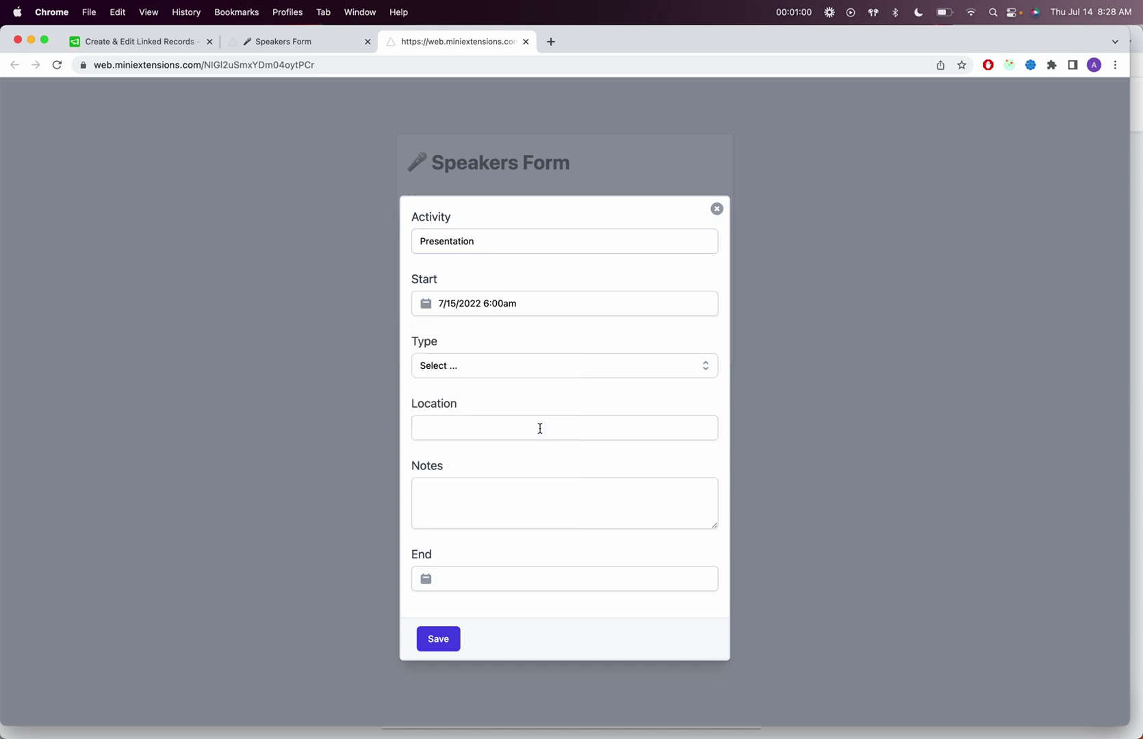
left_click(509, 368)
left_click(501, 415)
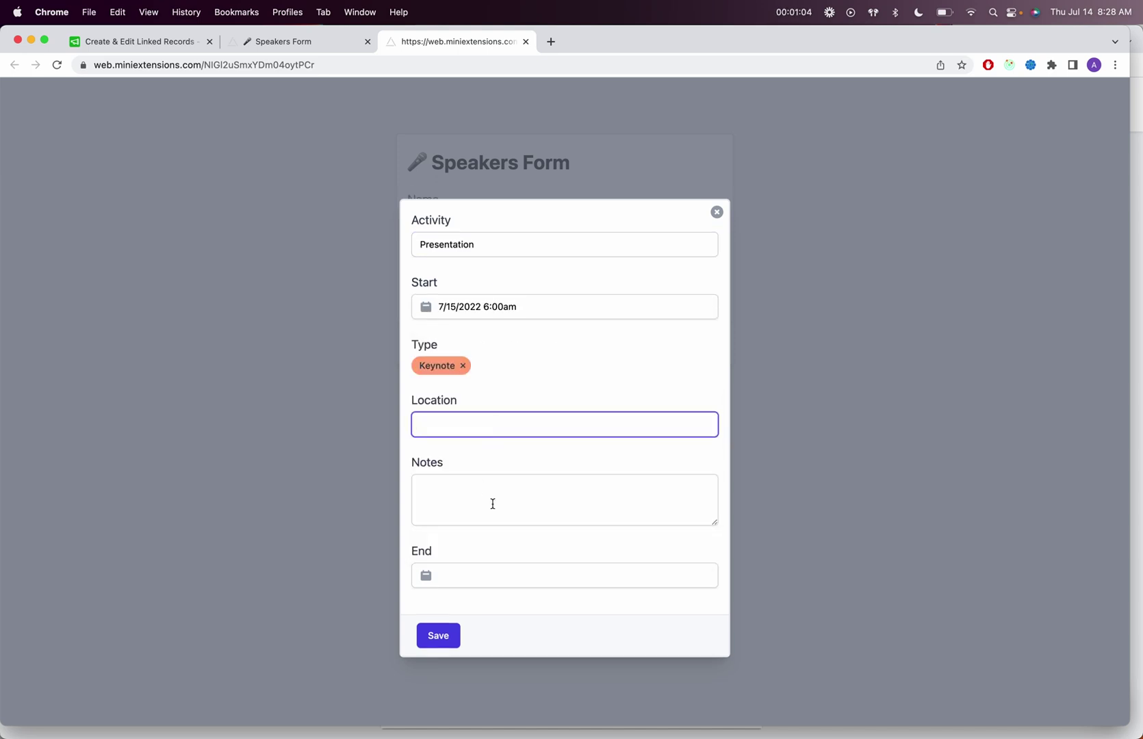
left_click(495, 607)
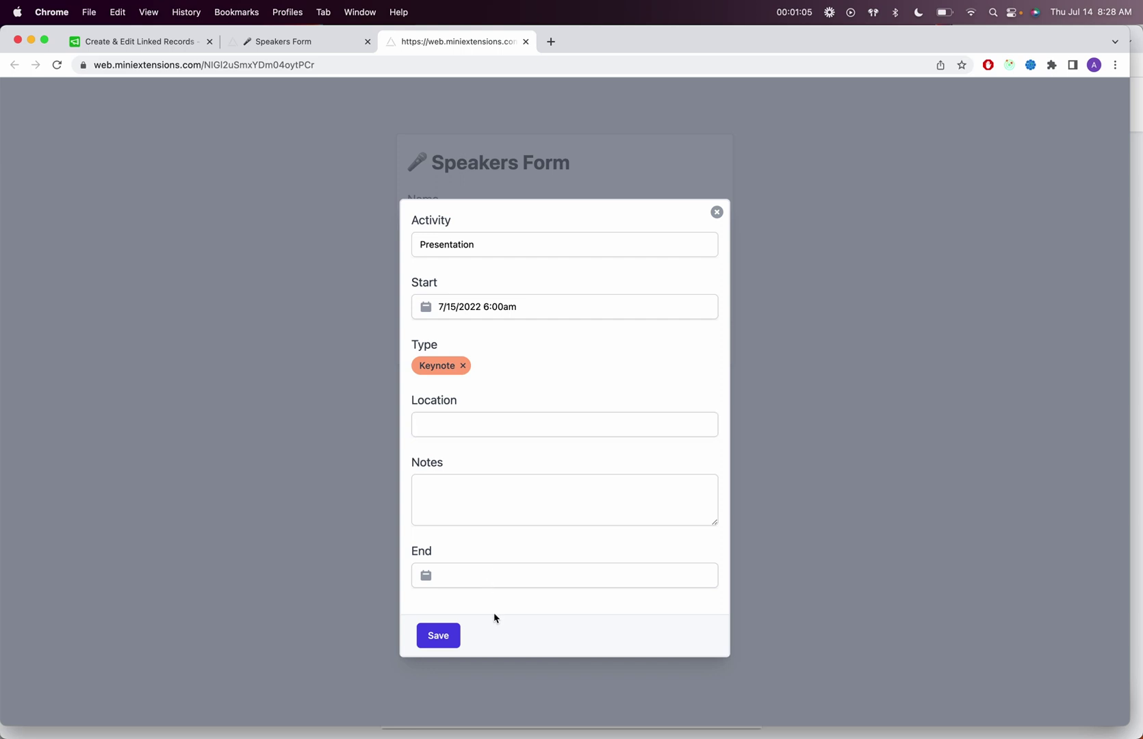
left_click(446, 637)
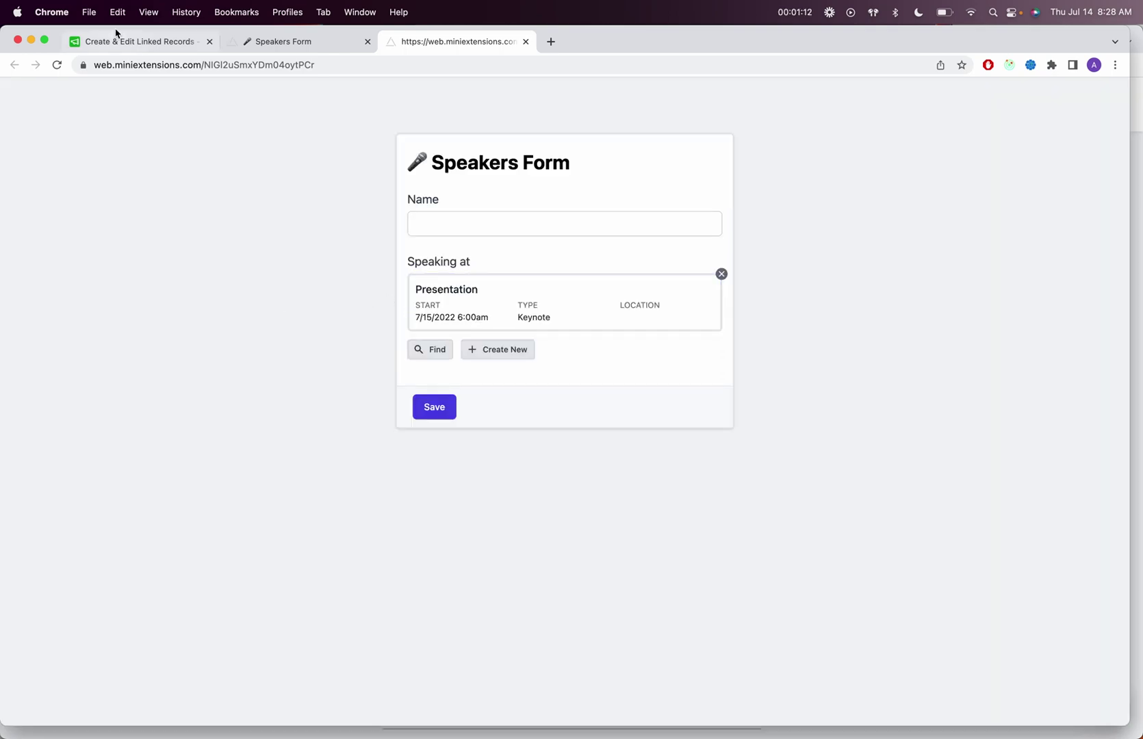
- Check the new Presentation record in the Airtable Schedule table
left_click(117, 40)
left_click(45, 125)
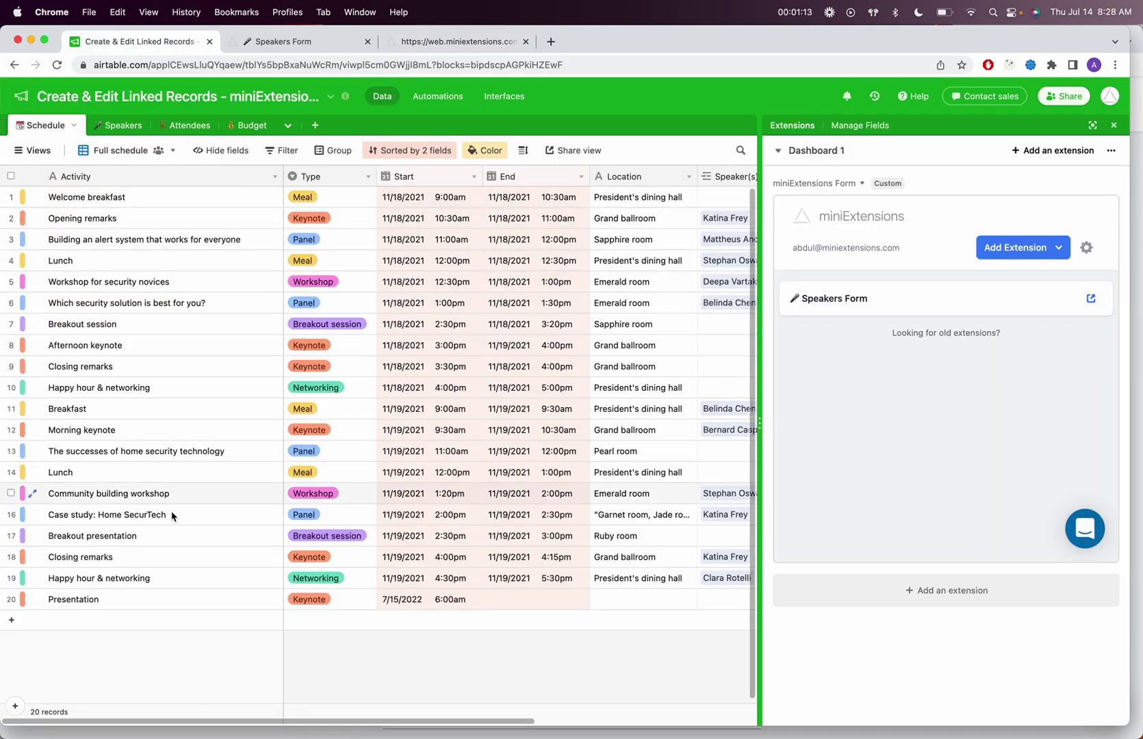
left_click(165, 599)
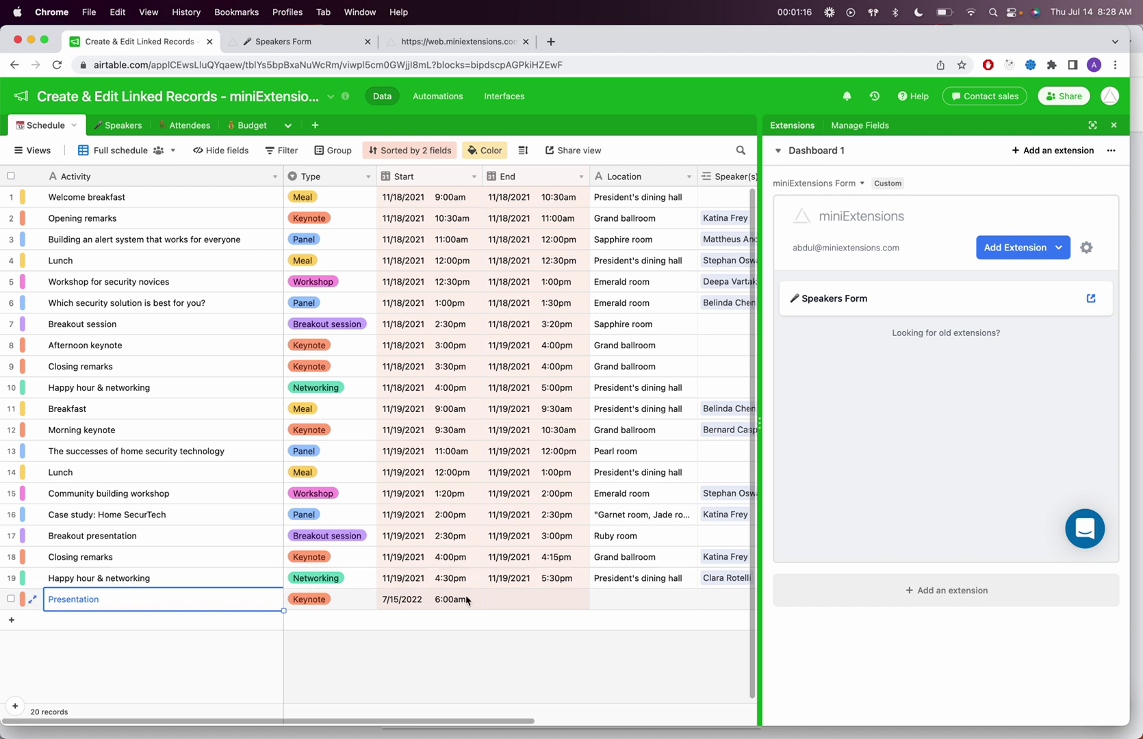
left_click(452, 42)
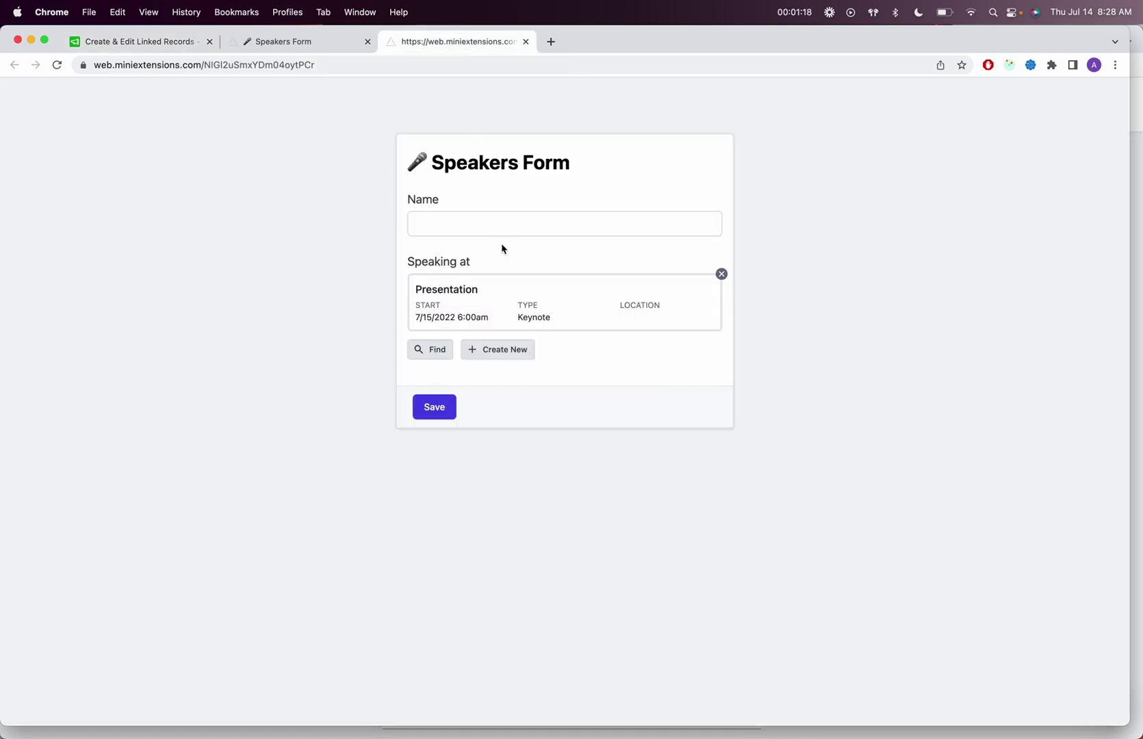
- Rename the linked Presentation activity to Presentation 3 and confirm it in Airtable
left_click(505, 301)
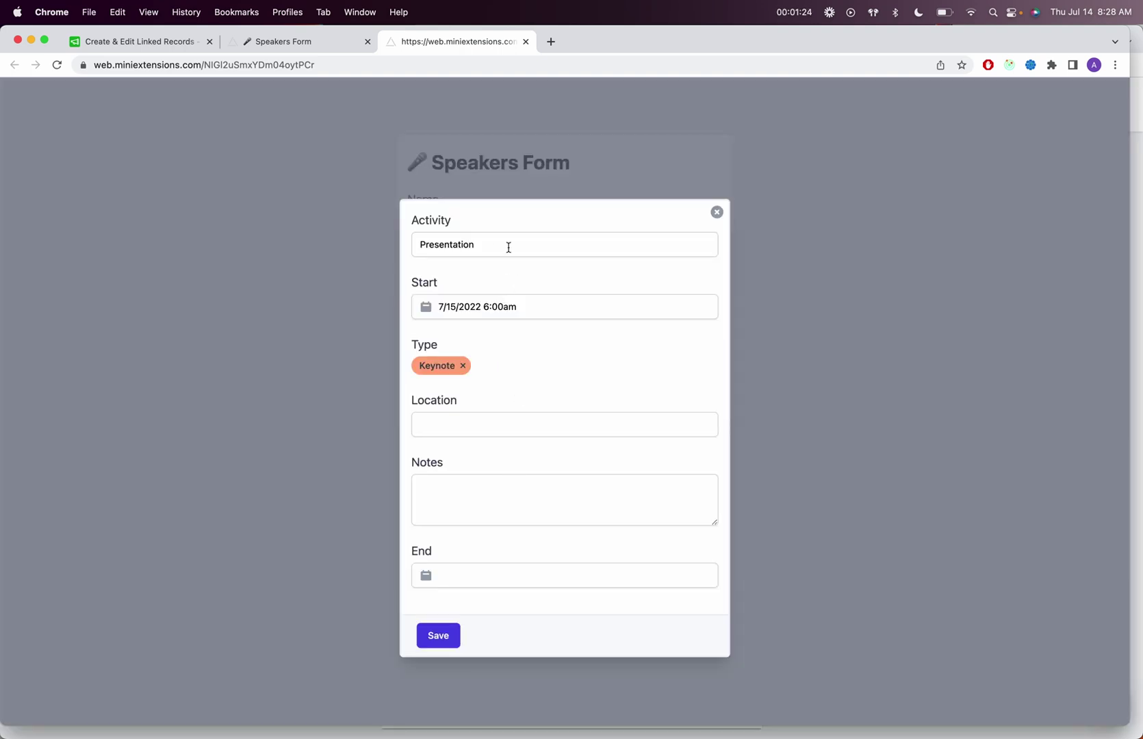
left_click(509, 247)
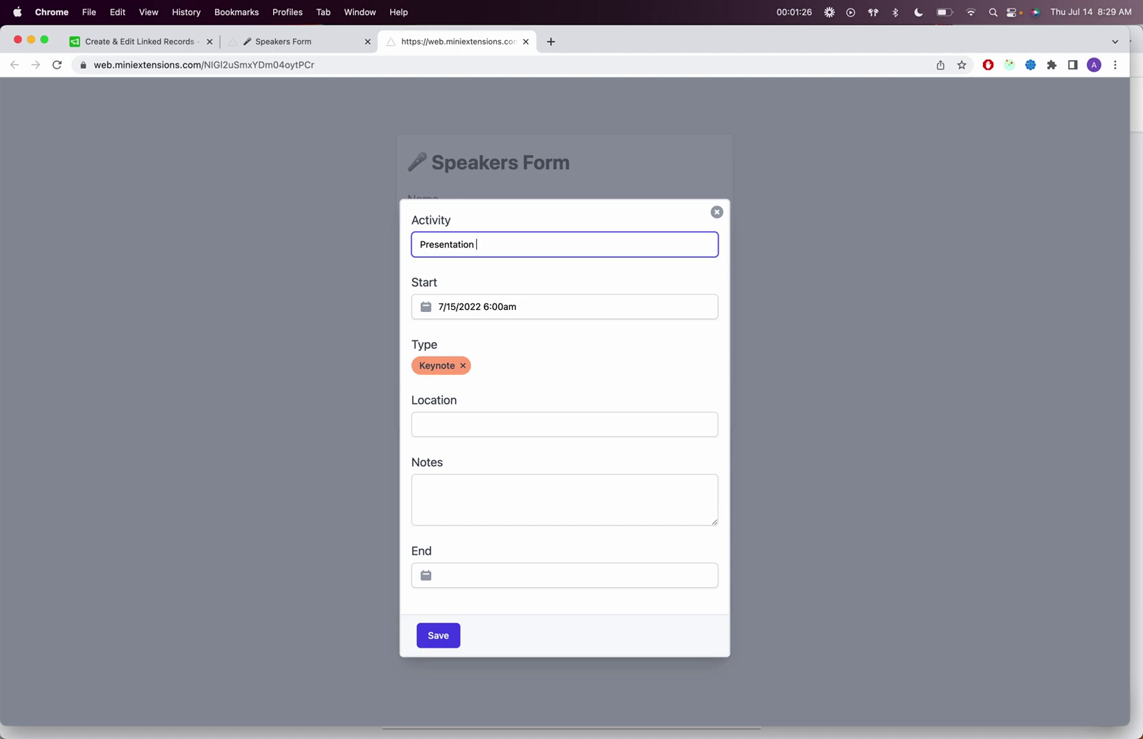
type("3")
left_click(438, 636)
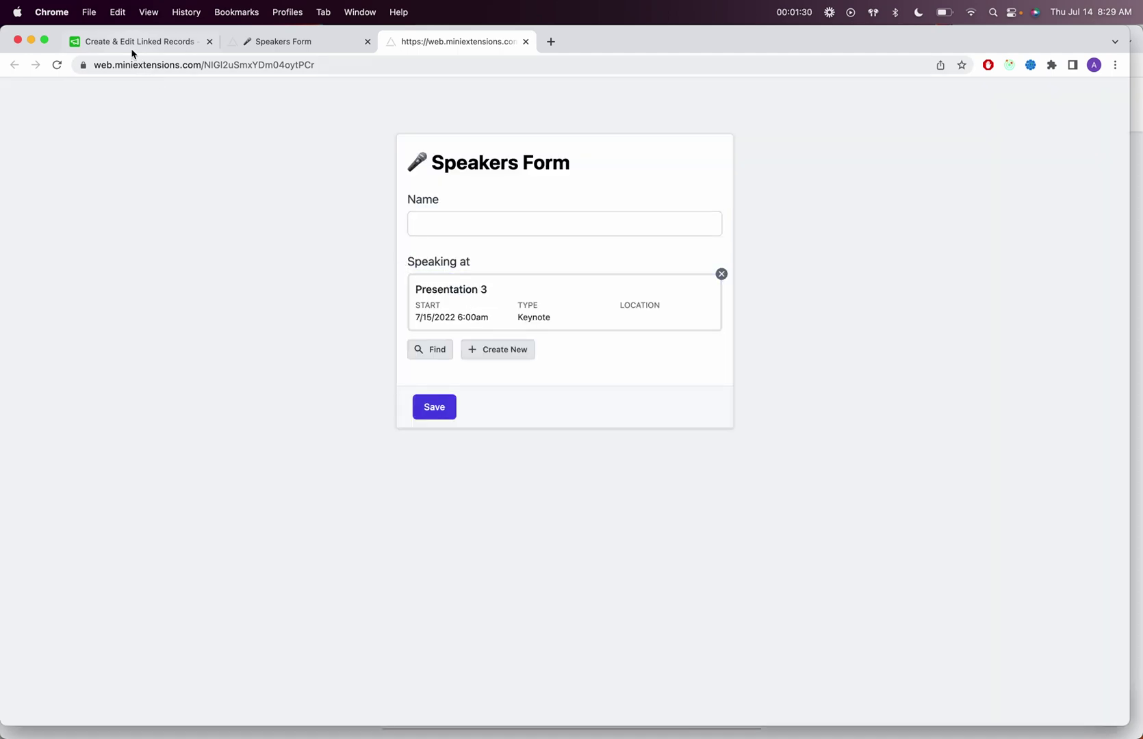
left_click(129, 42)
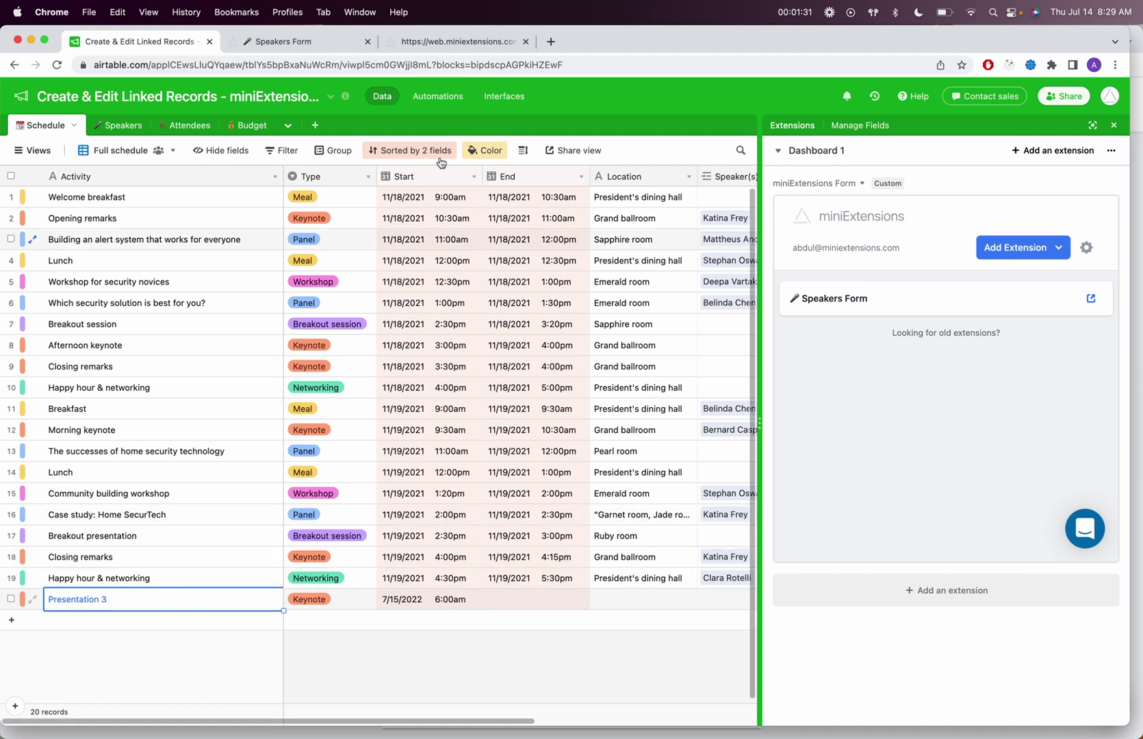
left_click(459, 41)
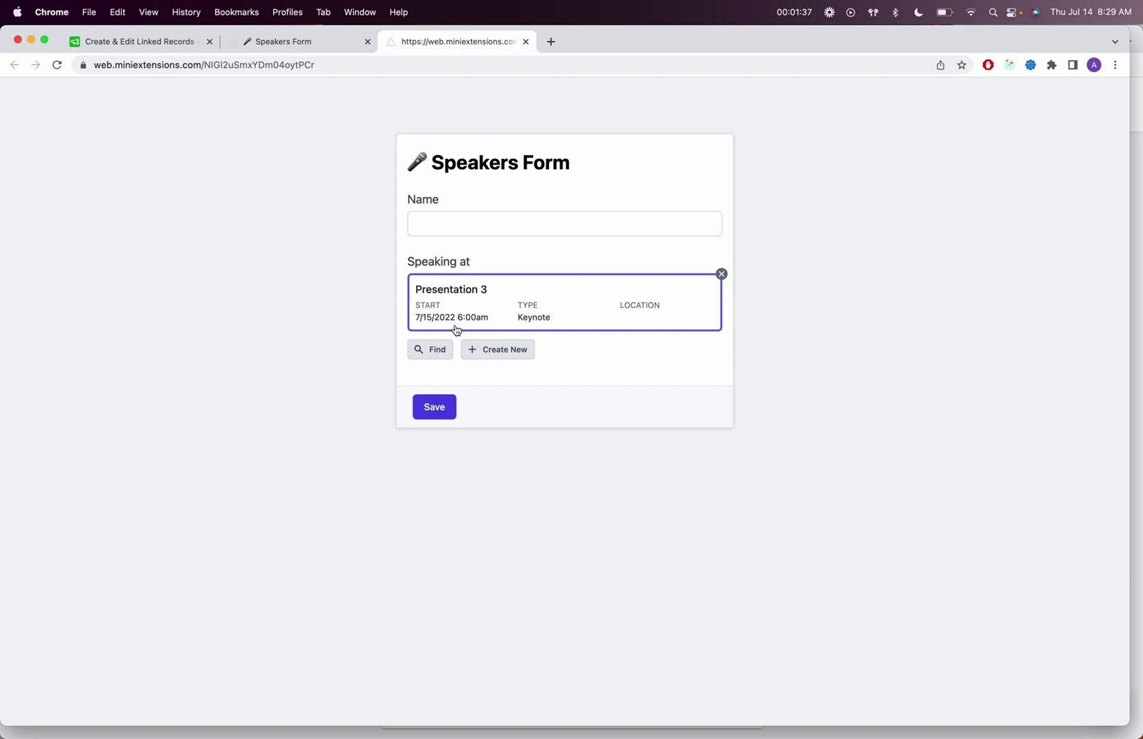
- Link the Breakfast session and review its record details
left_click(434, 349)
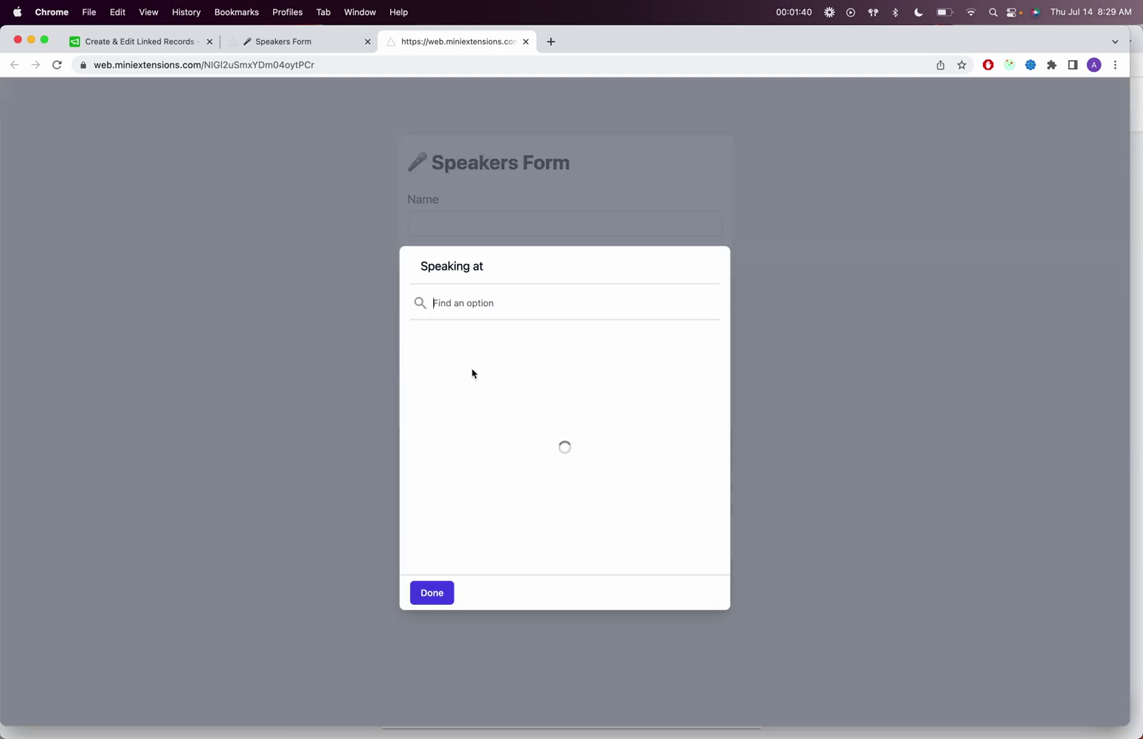
left_click(485, 430)
left_click(319, 426)
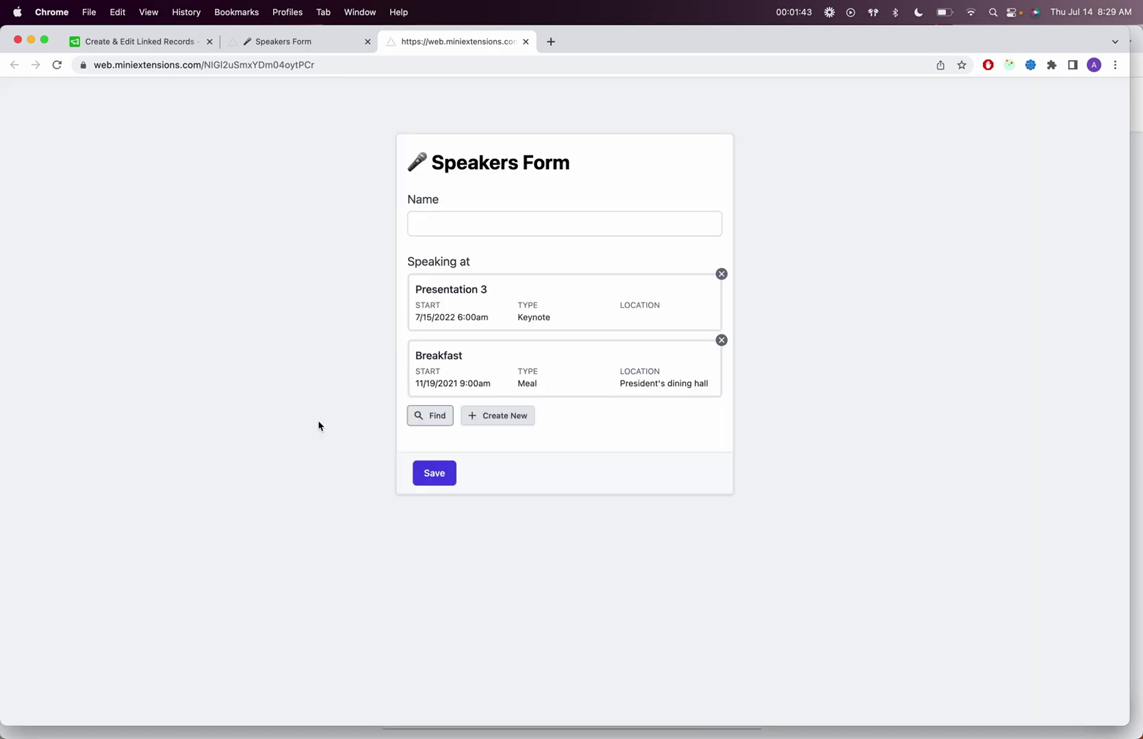
left_click(459, 369)
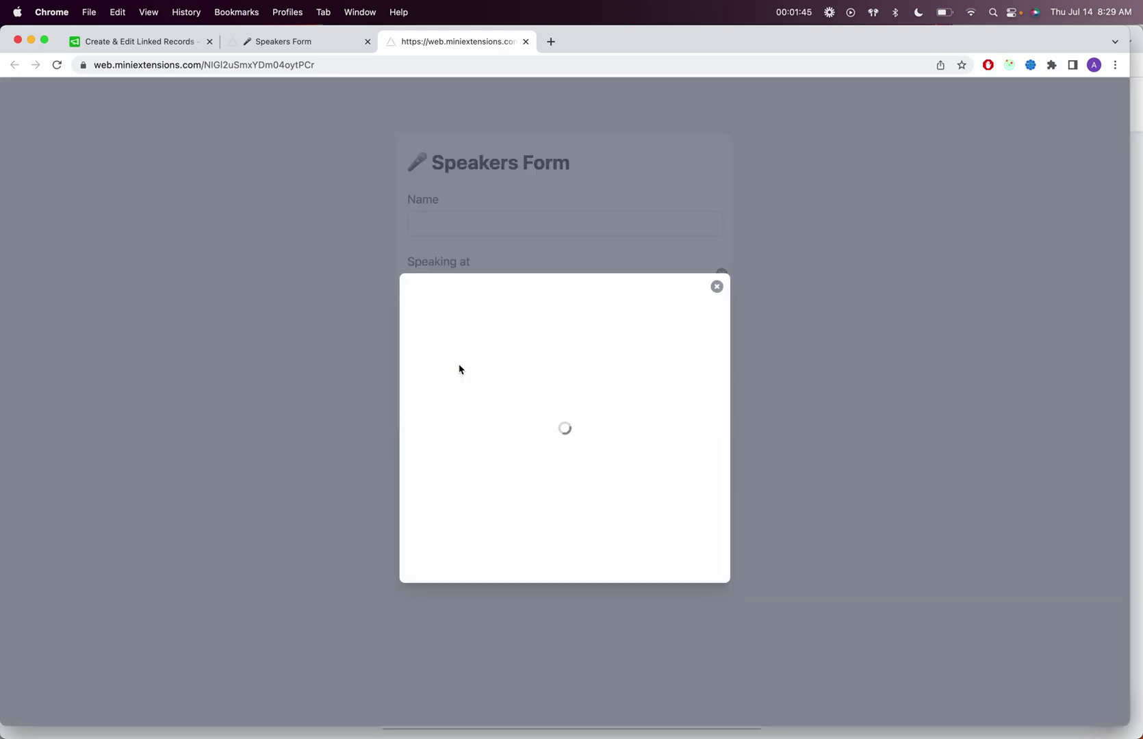
left_click(373, 391)
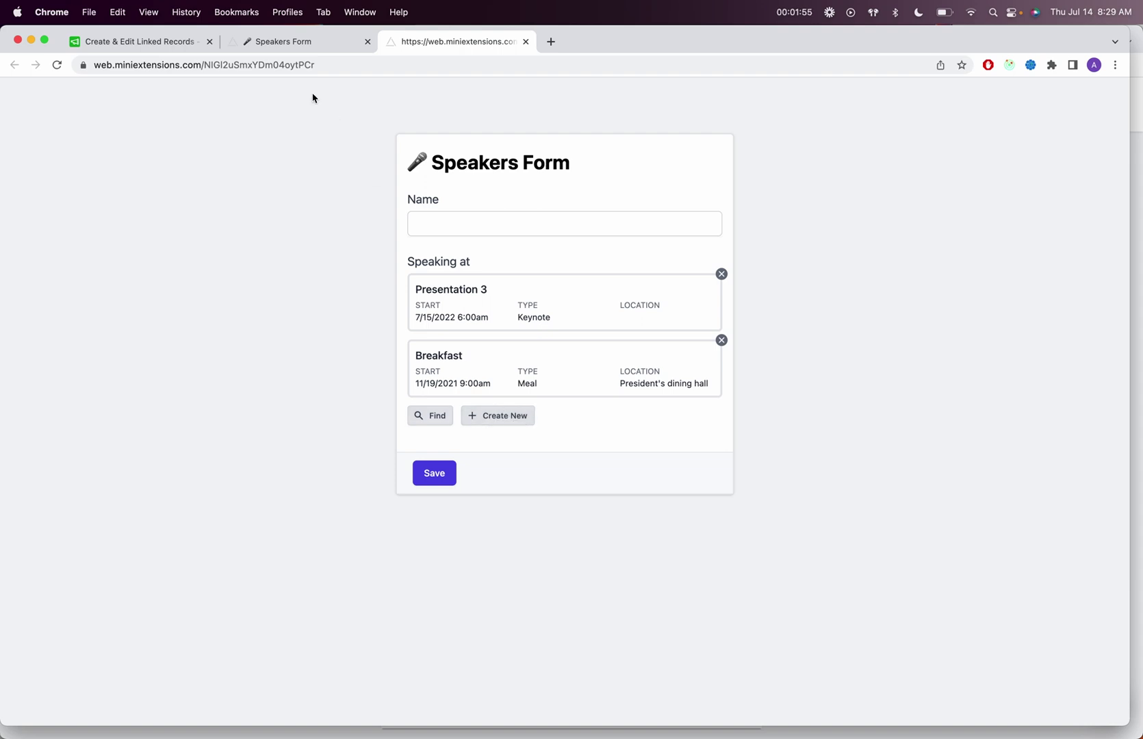
- Expand Record Finder Options in the Speaking at field configuration
left_click(300, 41)
scroll(572, 402, "down", 2)
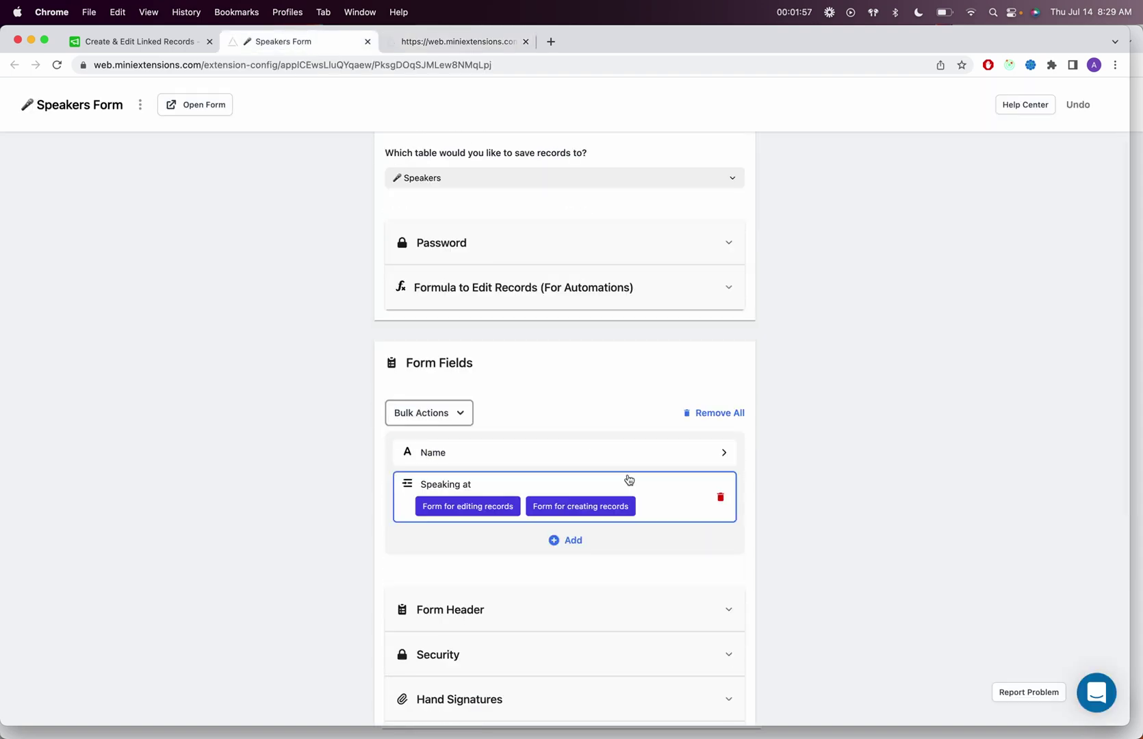
left_click(633, 487)
scroll(496, 493, "down", 1)
scroll(497, 493, "down", 2)
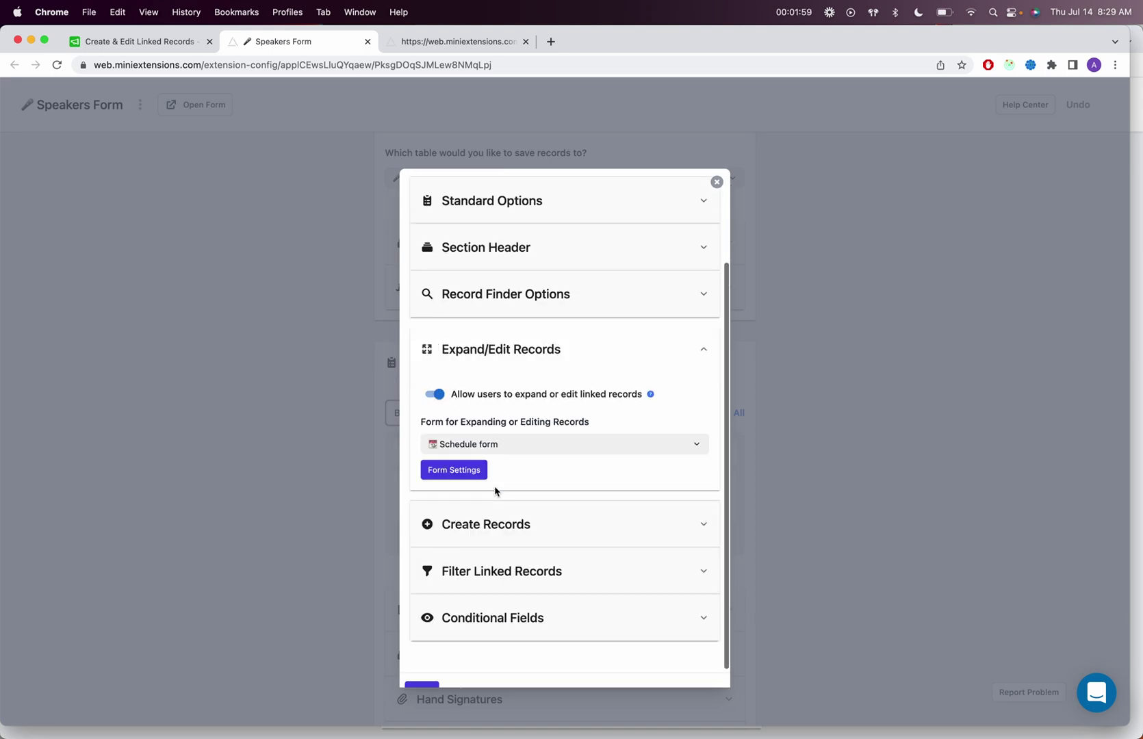
scroll(501, 375, "down", 1)
left_click(502, 273)
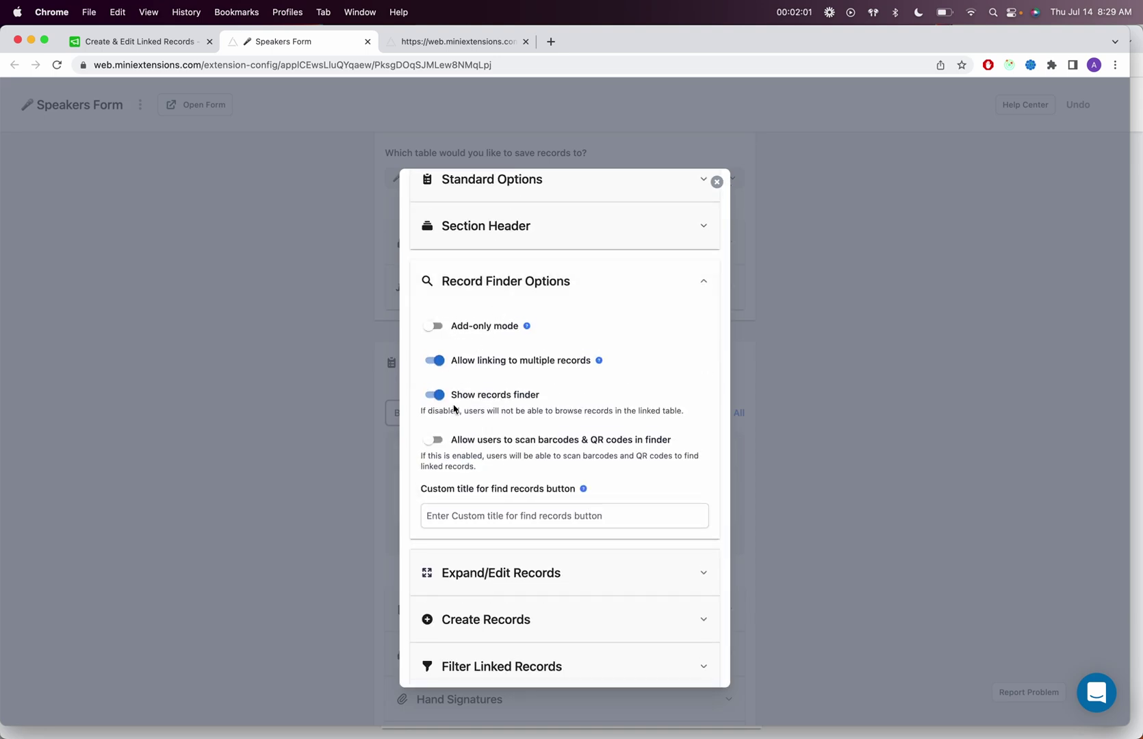